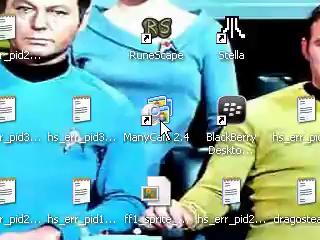
# Select the Project64 shortcut, launch Sound Recorder, and bring Project64 back to the front.
pyautogui.click(155, 115)
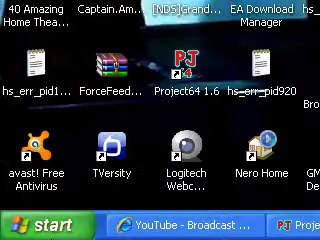
pyautogui.click(50, 224)
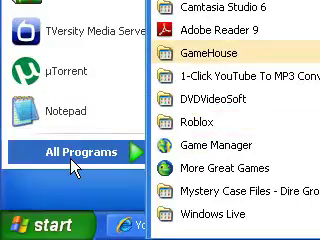
pyautogui.moveTo(70, 124)
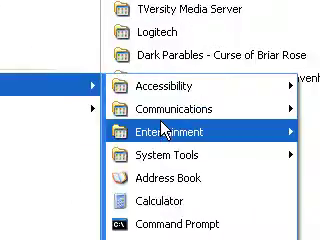
pyautogui.moveTo(60, 124)
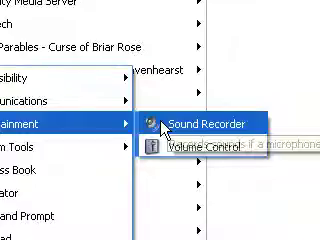
pyautogui.click(161, 127)
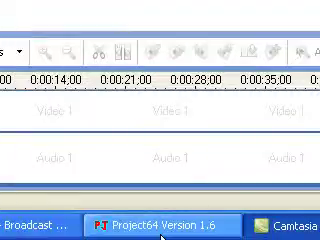
pyautogui.click(160, 232)
# Open Project64's Open Rom browser from the System menu, then close it without loading a ROM.
pyautogui.click(47, 35)
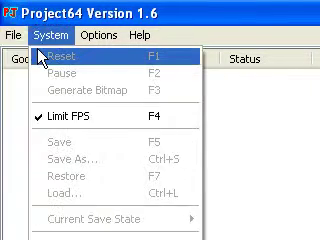
pyautogui.click(40, 56)
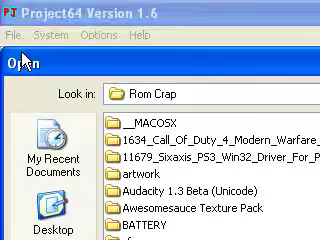
pyautogui.click(160, 64)
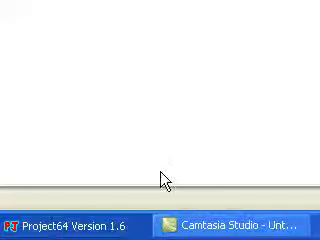
# Bring Camtasia Studio forward and drag the Voice Narration microphone input slider higher.
pyautogui.click(160, 226)
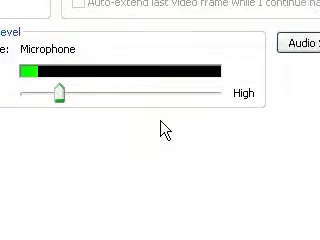
pyautogui.moveTo(110, 121)
pyautogui.mouseDown()
pyautogui.moveTo(160, 123)
pyautogui.moveTo(105, 128)
pyautogui.mouseUp()
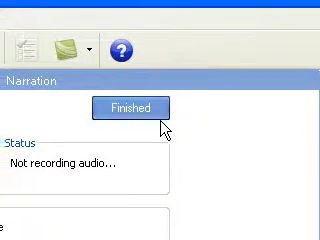
pyautogui.click(163, 120)
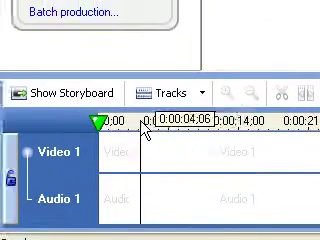
# Scrub the playhead across the empty timeline, around the 8–10 second mark.
pyautogui.moveTo(140, 122)
pyautogui.mouseDown()
pyautogui.moveTo(167, 128)
pyautogui.moveTo(103, 128)
pyautogui.mouseUp()
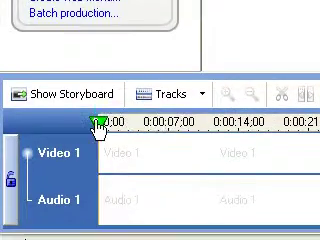
pyautogui.moveTo(118, 128)
pyautogui.mouseDown()
pyautogui.moveTo(165, 128)
pyautogui.moveTo(108, 128)
pyautogui.moveTo(163, 128)
pyautogui.mouseUp()
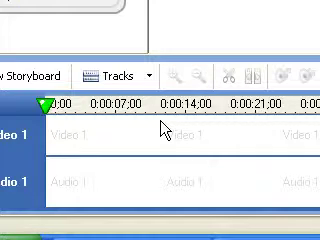
pyautogui.moveTo(166, 130)
pyautogui.mouseDown()
pyautogui.moveTo(118, 128)
pyautogui.moveTo(96, 122)
pyautogui.mouseUp()
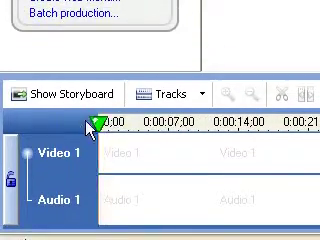